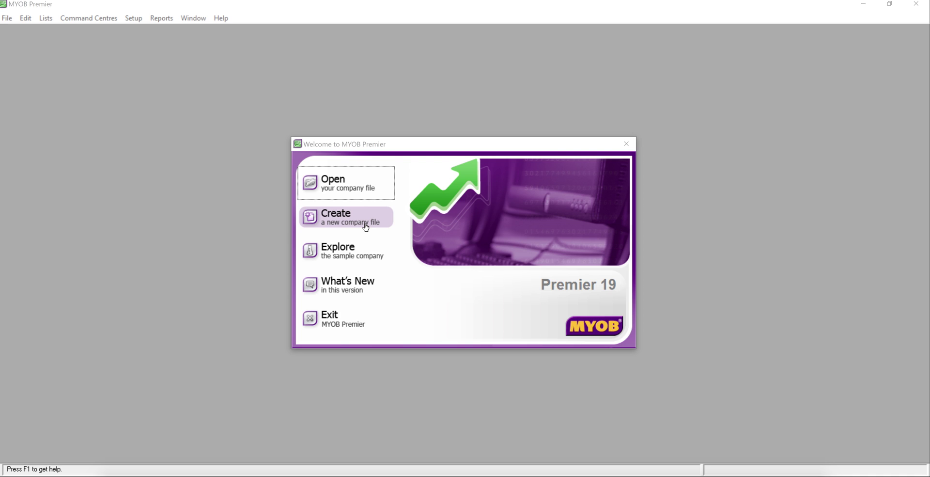
# Start a new company file and enter the serial number and company name 'Apscom Splutions Pte Ltd'.
pyautogui.click(347, 221)
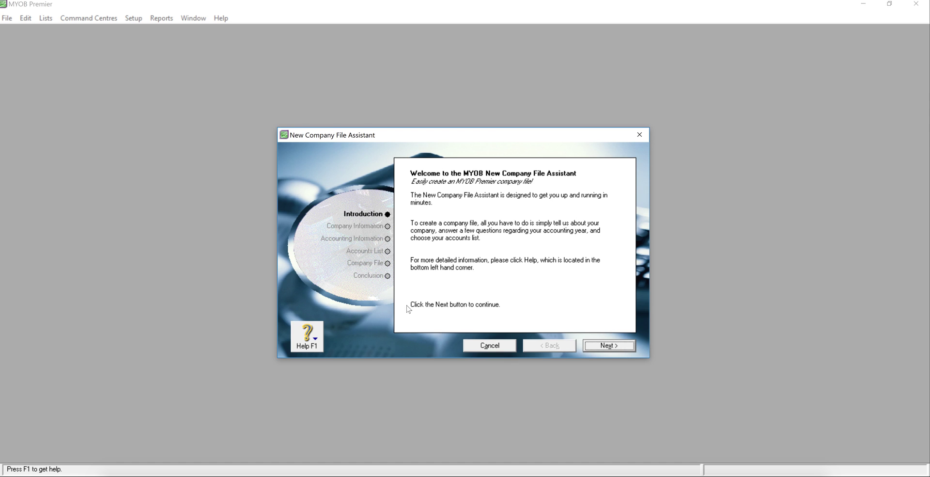
pyautogui.click(606, 346)
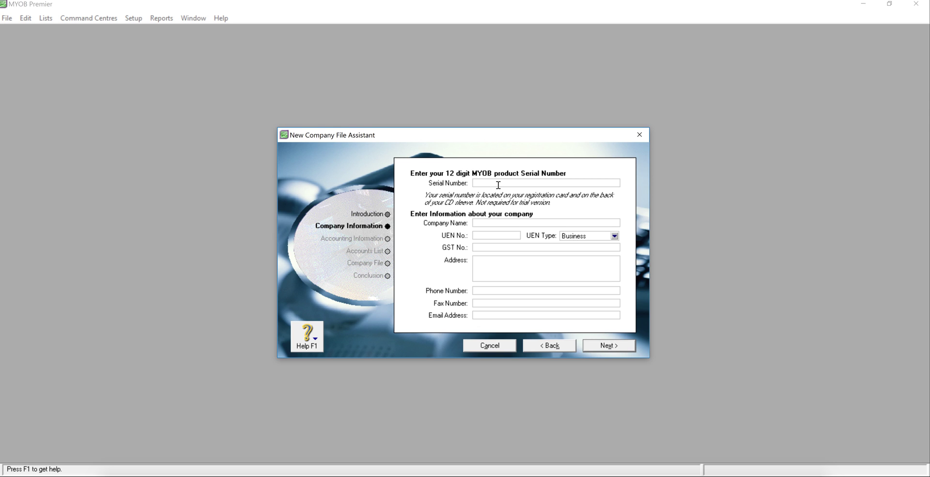
pyautogui.write('123456789012')
pyautogui.click(499, 221)
pyautogui.write('Apscom Sp')
pyautogui.write('lutions Pte Ltd')
# Set the UEN type to Local Company and fill in the company address, phone number and e-mail.
pyautogui.click(582, 237)
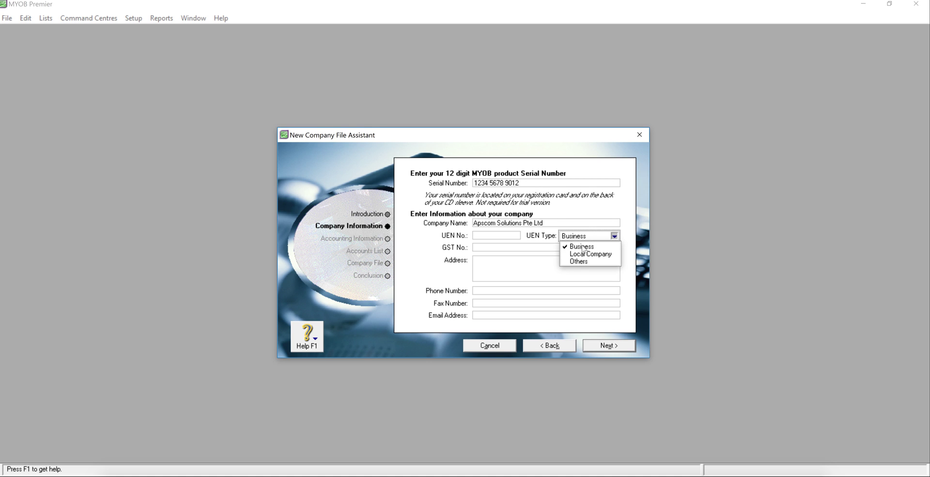
pyautogui.click(582, 253)
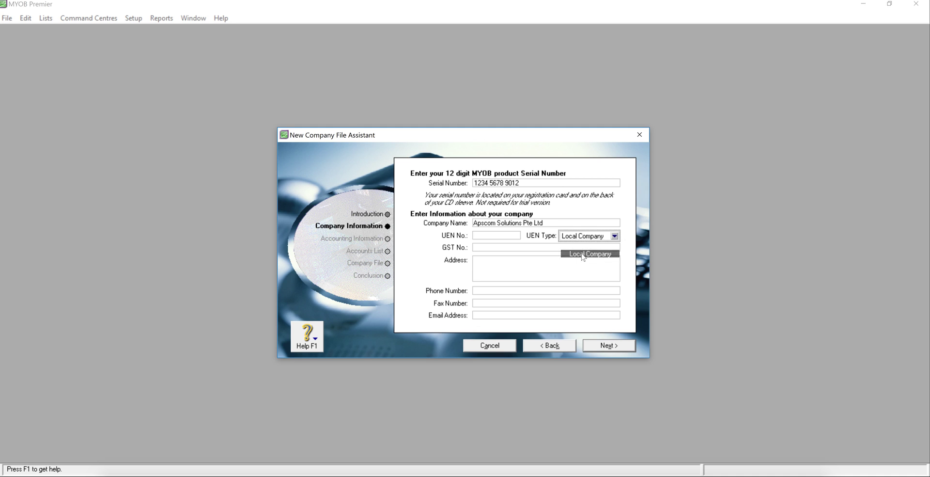
pyautogui.click(503, 238)
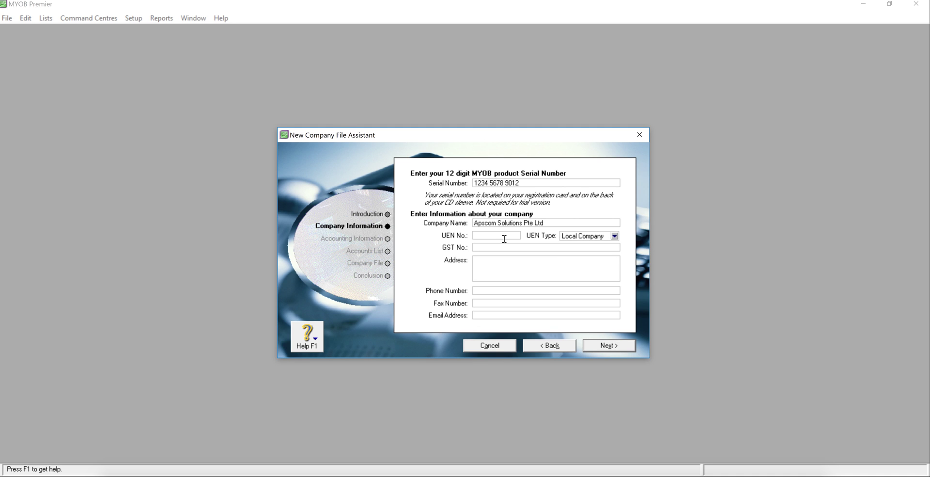
pyautogui.click(476, 246)
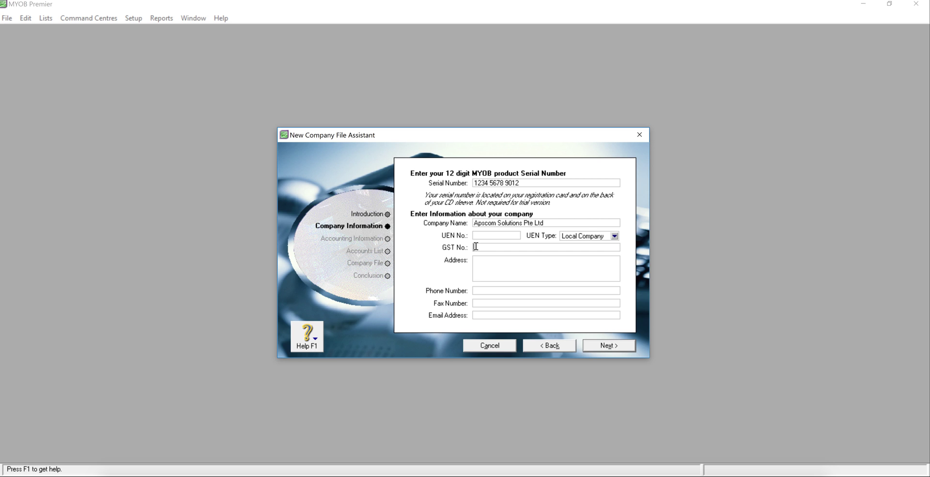
pyautogui.click(491, 277)
pyautogui.click(496, 316)
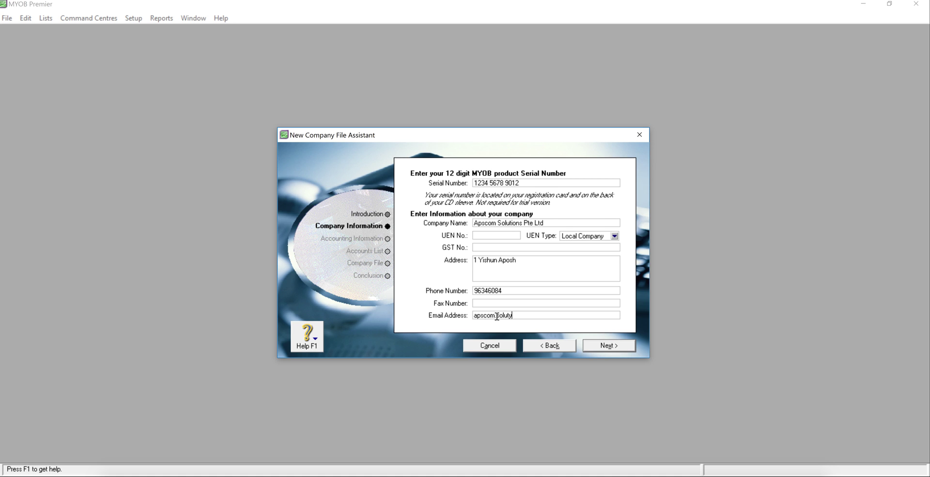
pyautogui.click(606, 345)
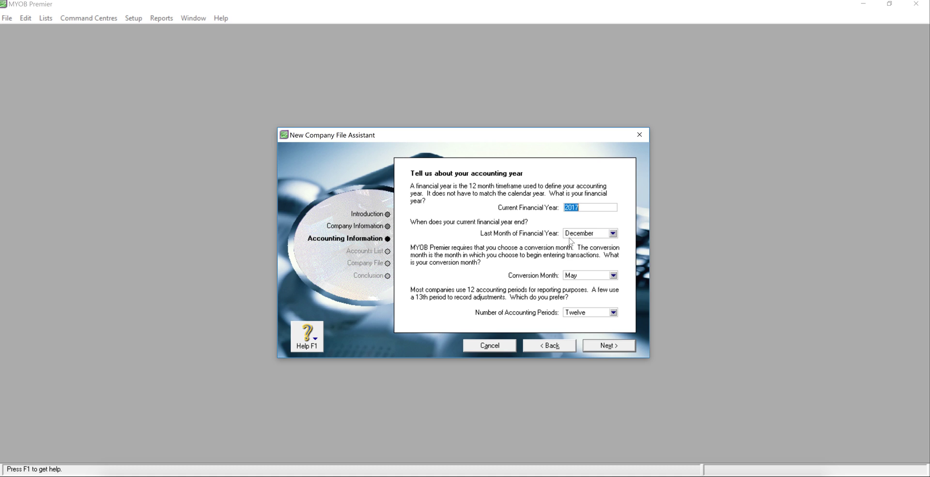
# Set the conversion month to January with thirteen accounting periods, then confirm the summary.
pyautogui.click(585, 275)
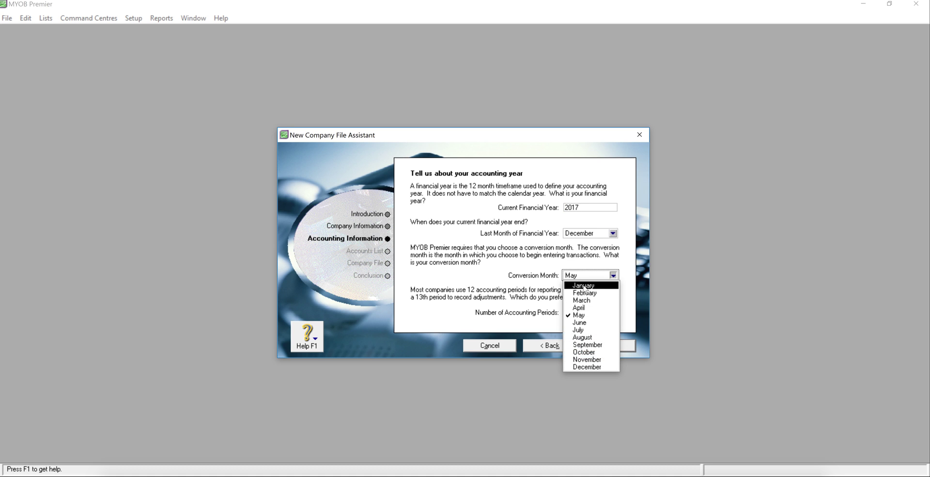
pyautogui.click(584, 285)
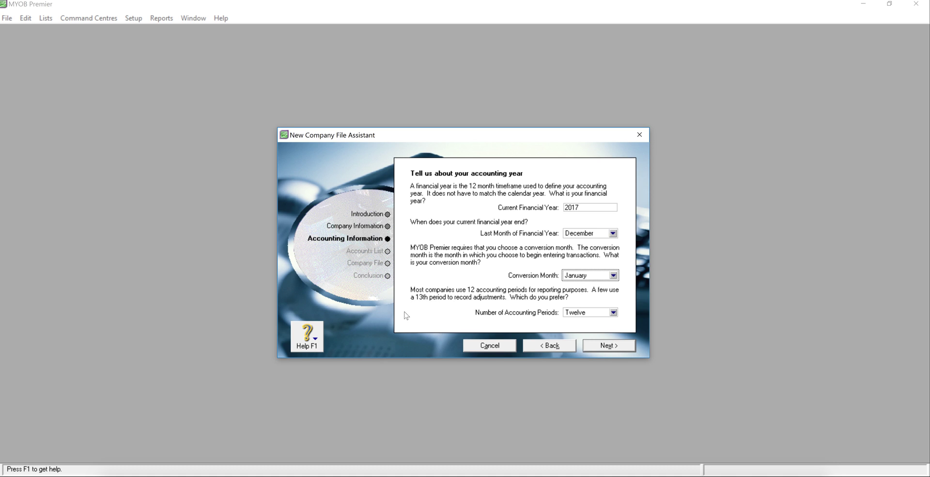
pyautogui.click(577, 313)
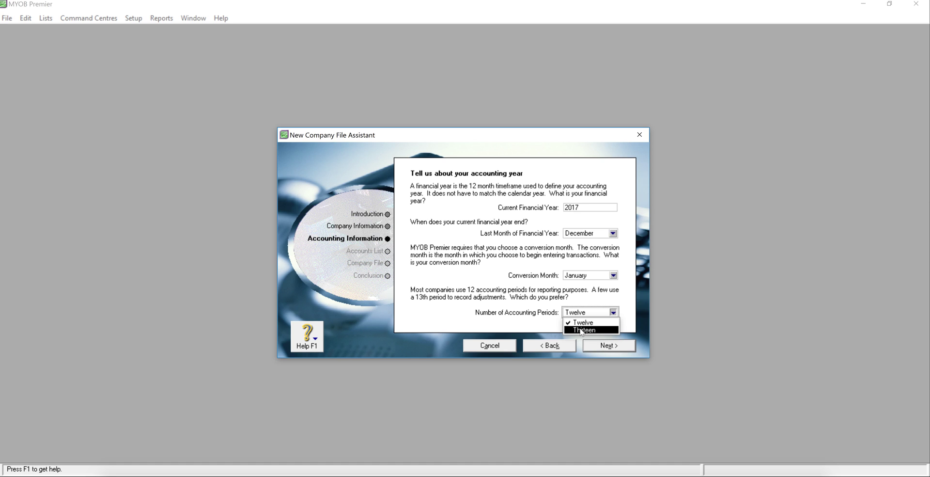
pyautogui.click(581, 330)
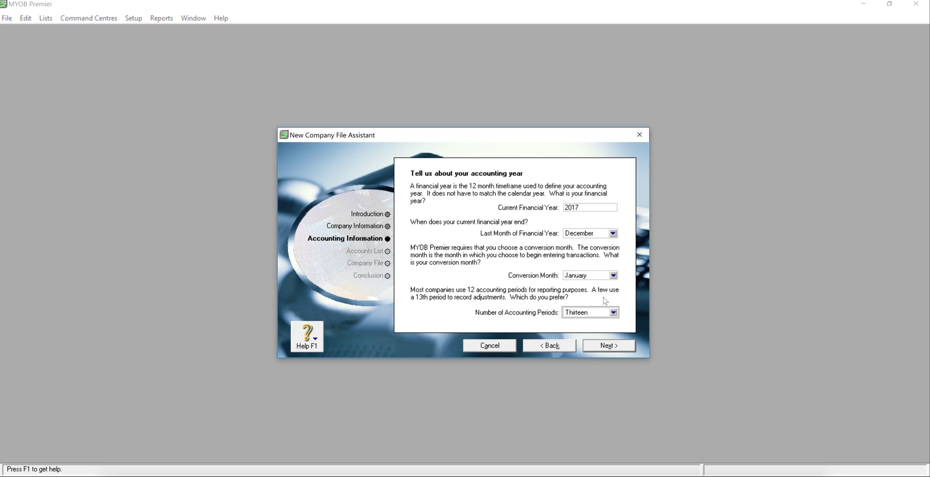
pyautogui.click(605, 347)
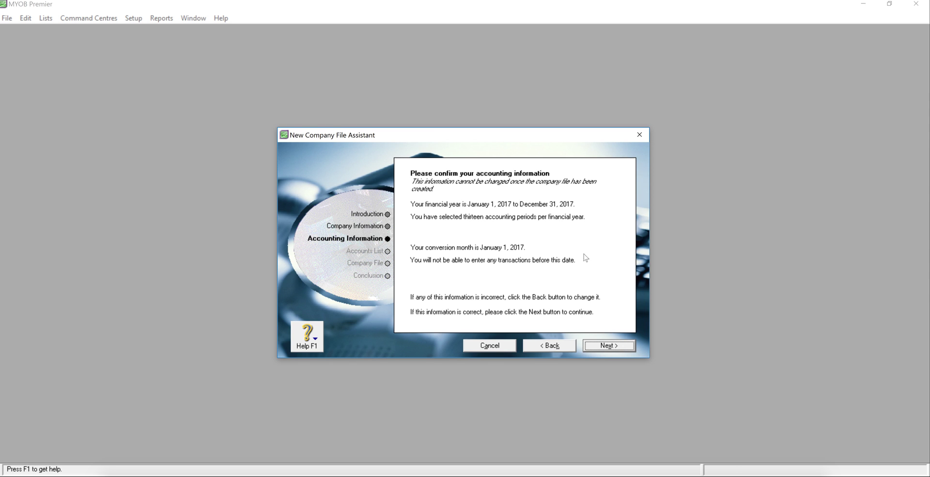
pyautogui.click(607, 347)
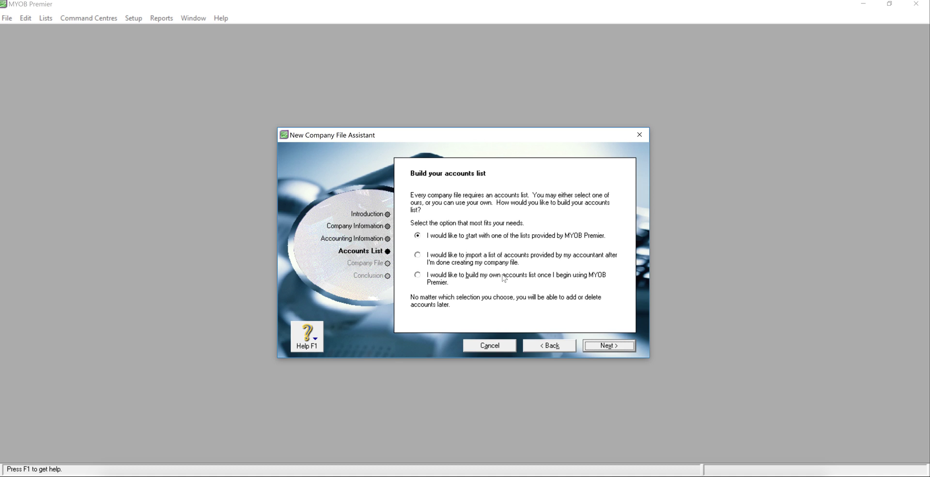
# Choose to start with one of the accounts lists provided by MYOB Premier.
pyautogui.click(488, 279)
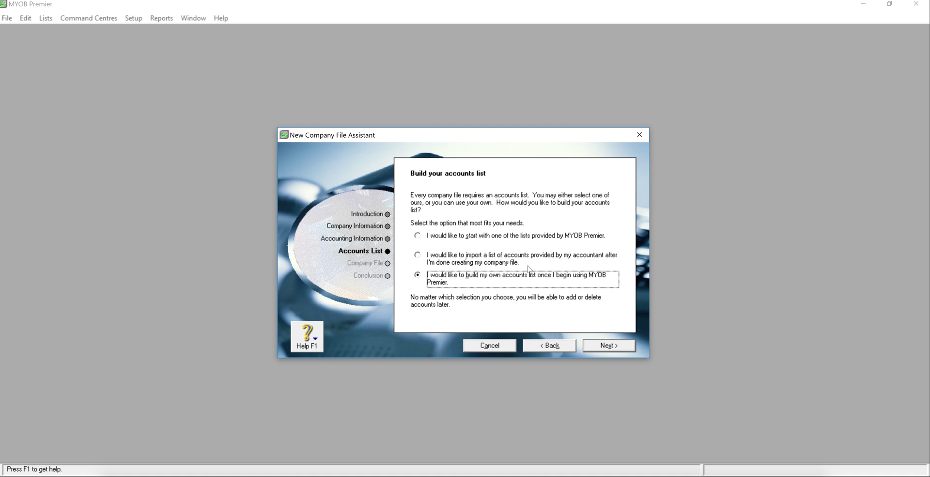
pyautogui.click(541, 238)
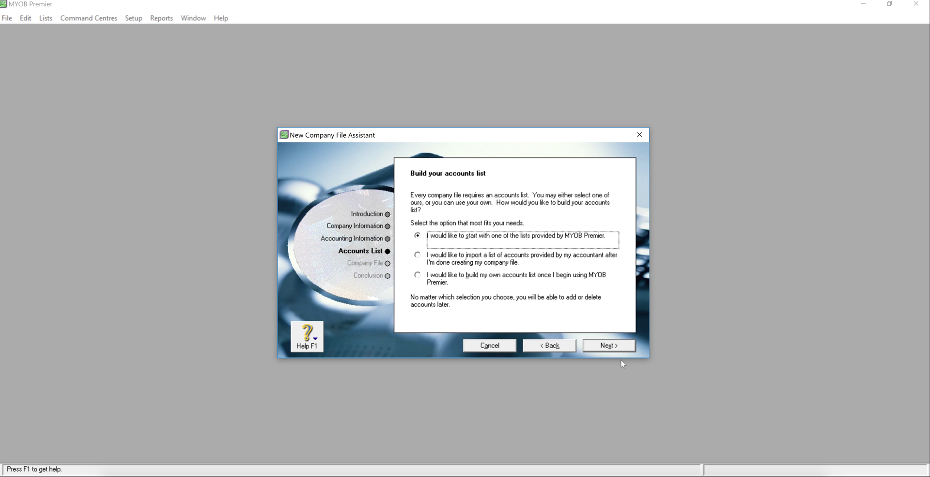
pyautogui.click(611, 346)
# Set the industry classification to Other and the business type to Wholesale Business.
pyautogui.click(614, 214)
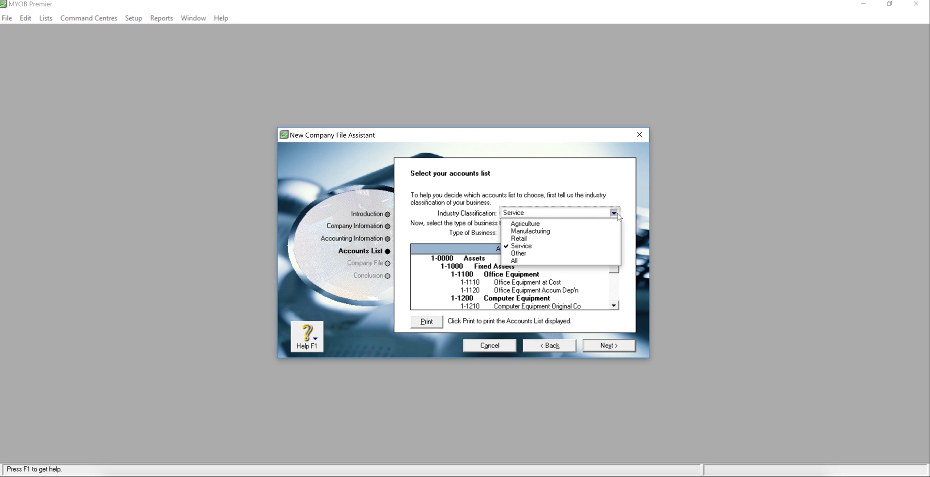
pyautogui.click(567, 254)
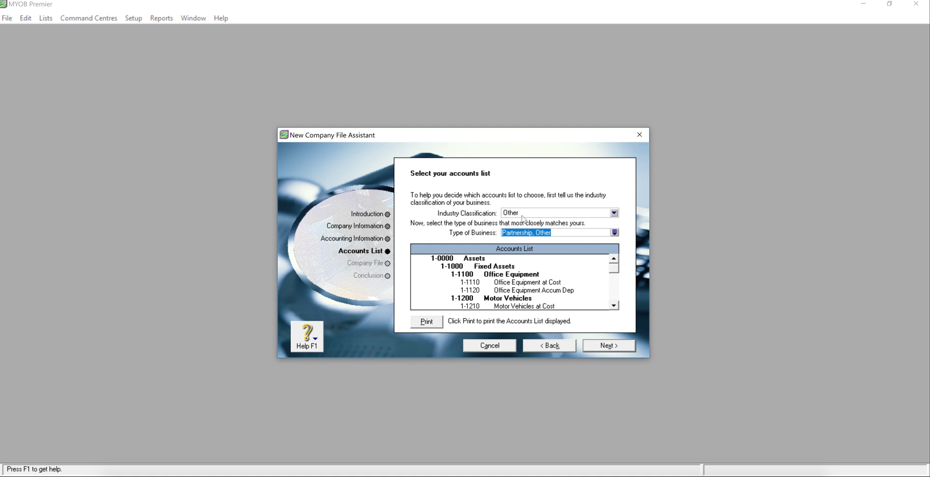
pyautogui.click(615, 232)
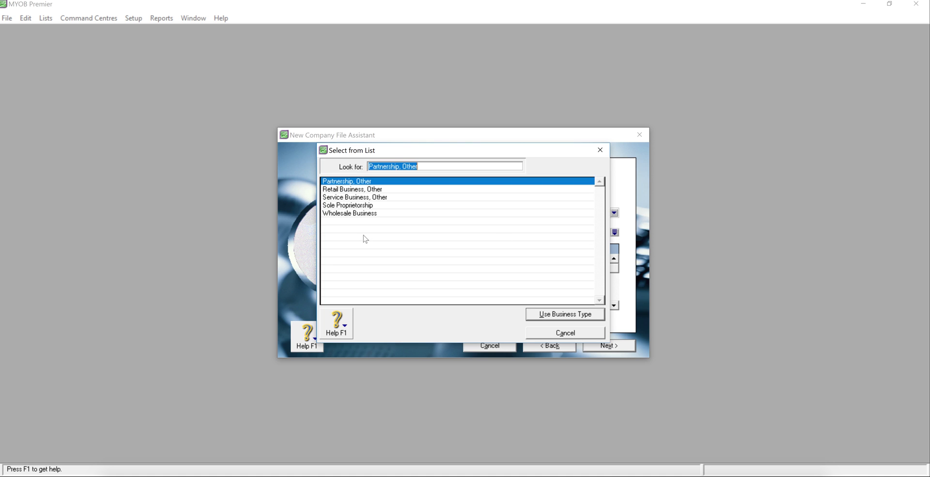
pyautogui.click(341, 214)
pyautogui.doubleClick(342, 214)
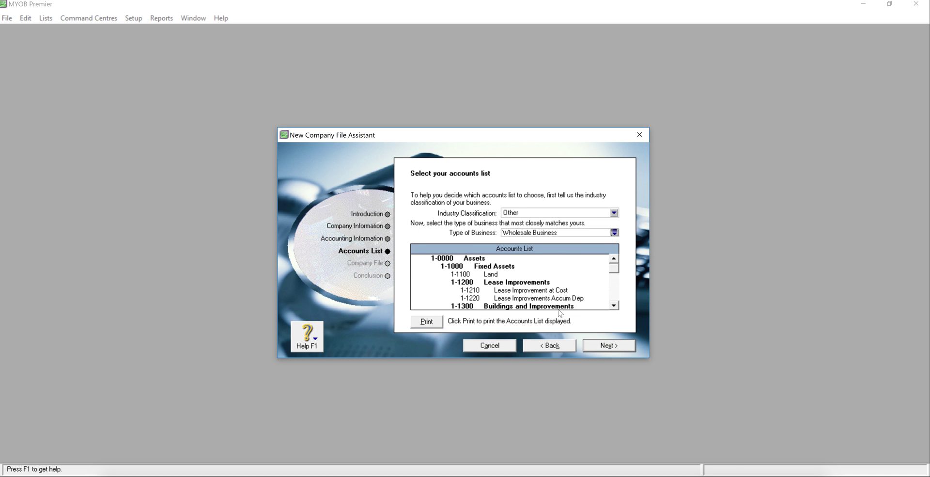
# Scroll through the Wholesale Business accounts list and return to it from the next page.
pyautogui.click(617, 298)
pyautogui.click(614, 305)
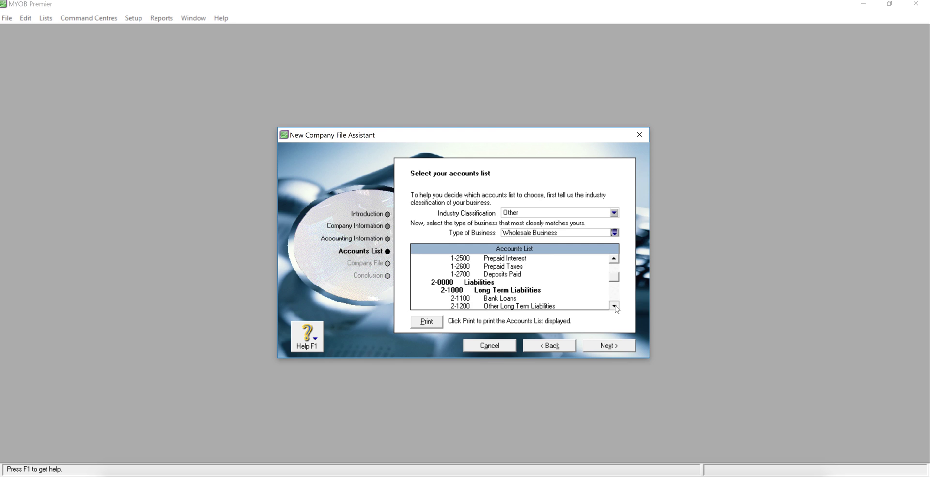
pyautogui.moveTo(614, 306); pyautogui.dragTo(614, 306)
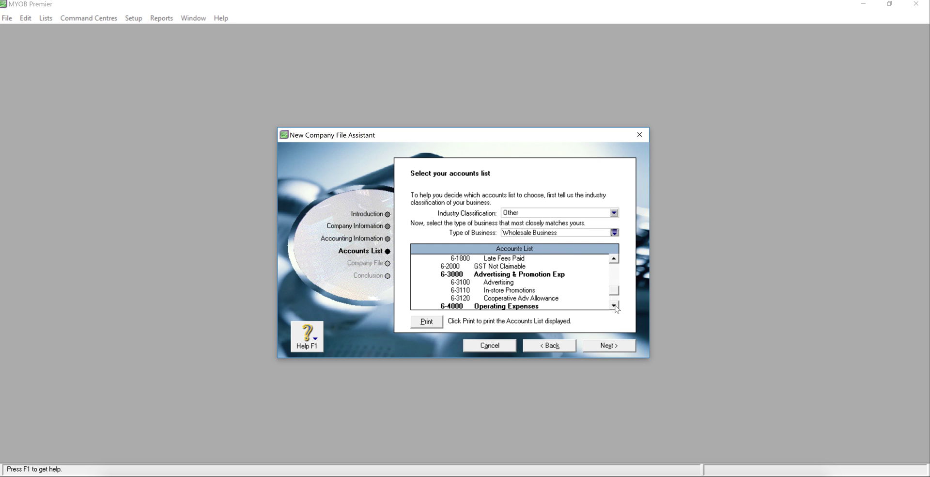
pyautogui.click(607, 346)
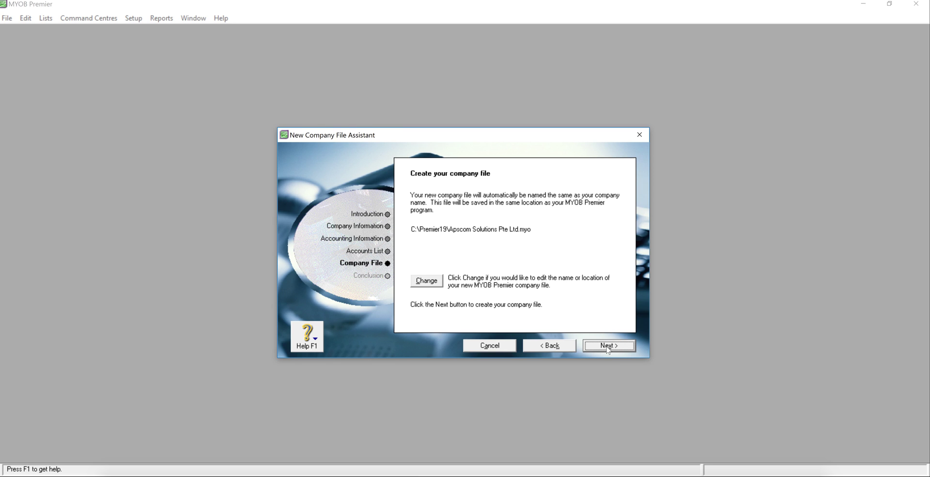
pyautogui.click(552, 345)
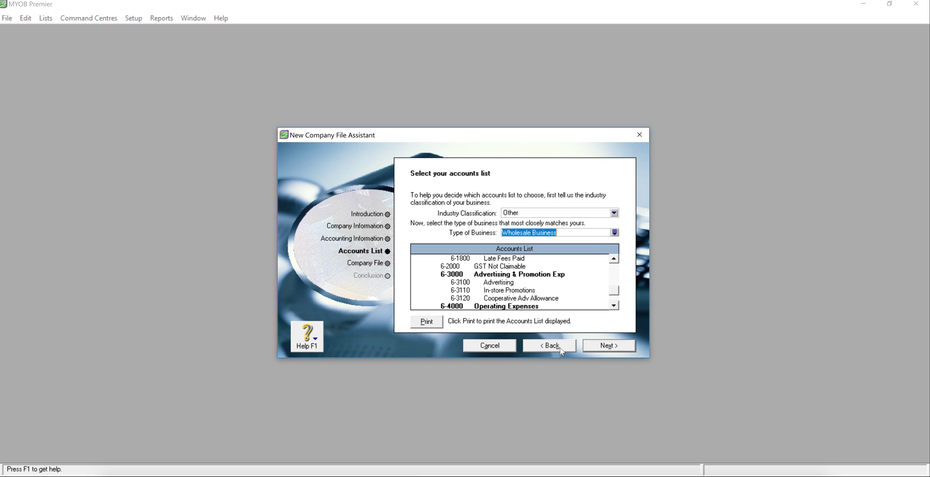
# Keep the default name and Premier19 location and create Apscom Solutions Pte Ltd.myo.
pyautogui.click(613, 348)
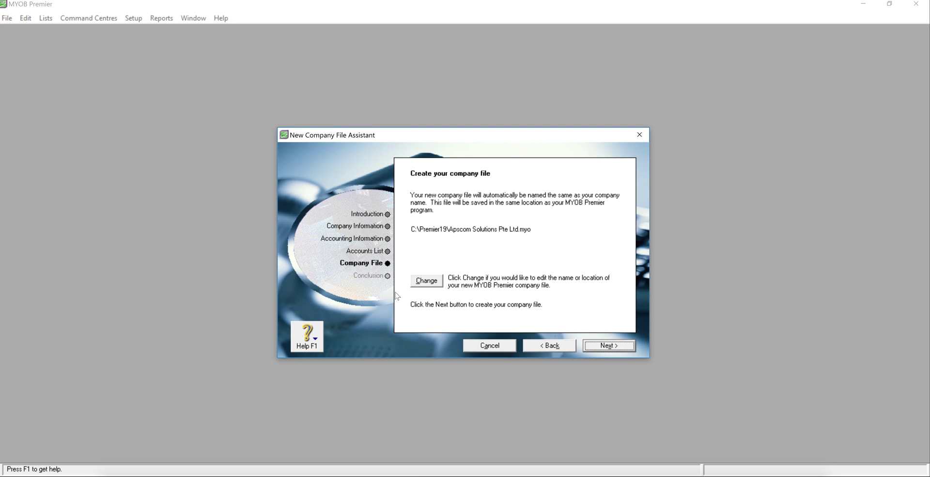
pyautogui.click(428, 287)
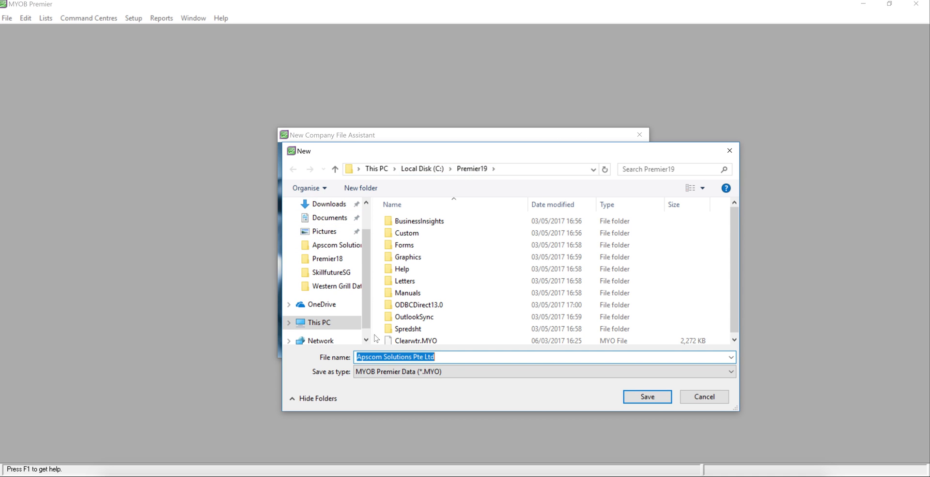
pyautogui.click(691, 396)
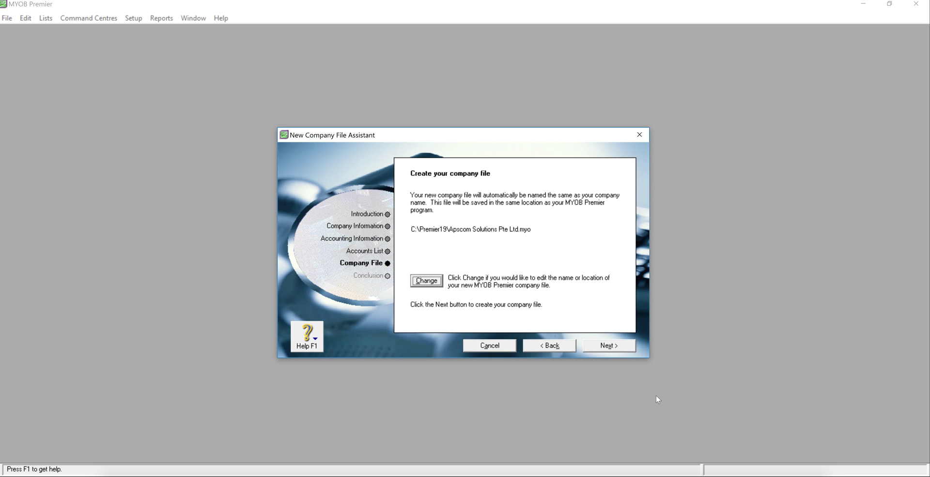
pyautogui.click(614, 349)
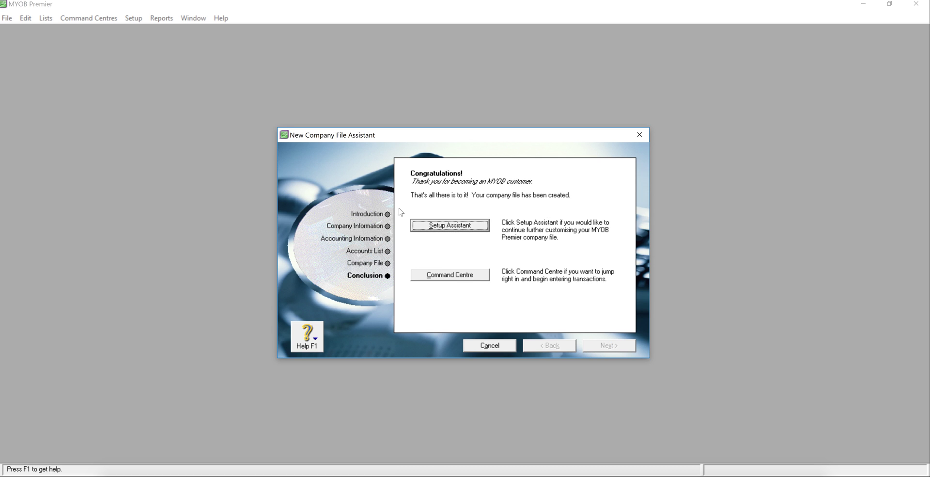
# Open the Command Centre, view Multiple Currencies, close the setup assistants, and maximise the window.
pyautogui.click(450, 225)
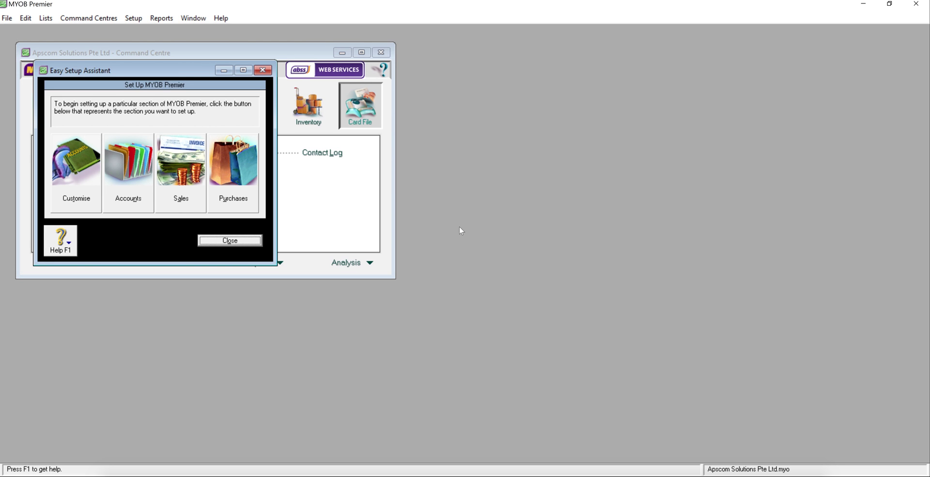
pyautogui.click(82, 175)
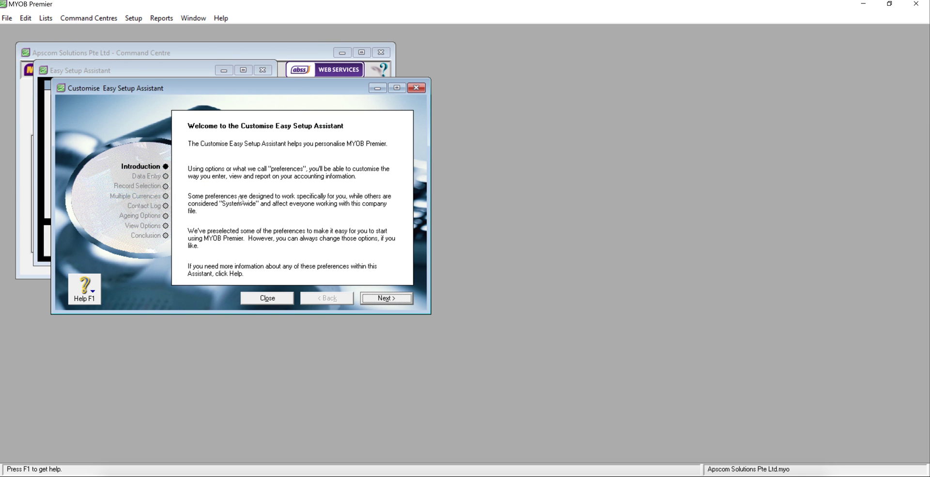
pyautogui.click(144, 196)
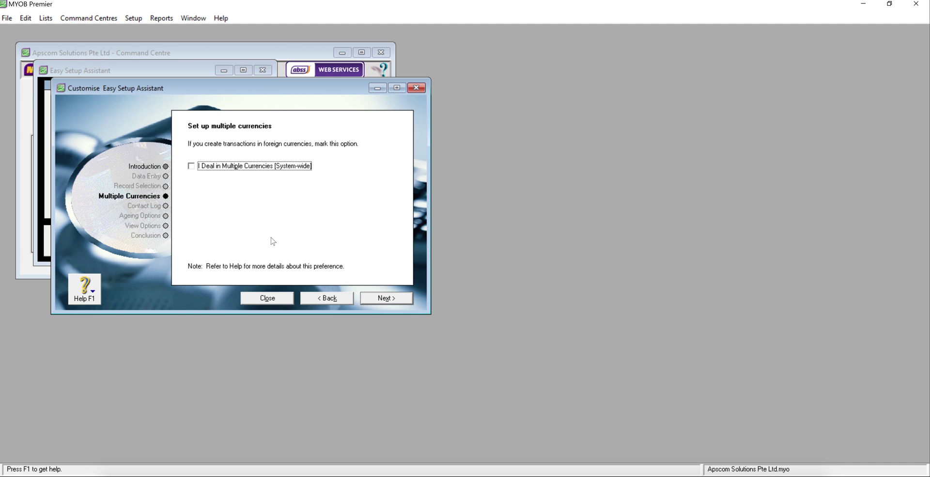
pyautogui.click(272, 297)
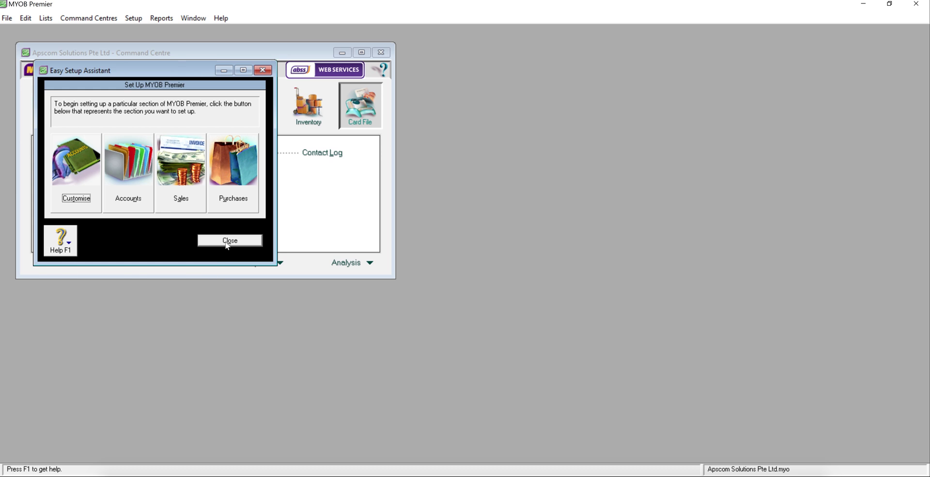
pyautogui.click(230, 240)
pyautogui.click(361, 52)
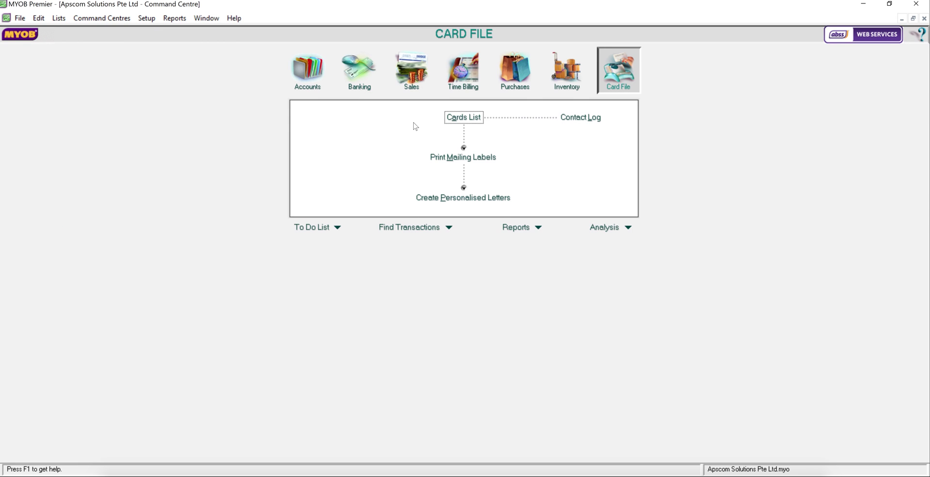